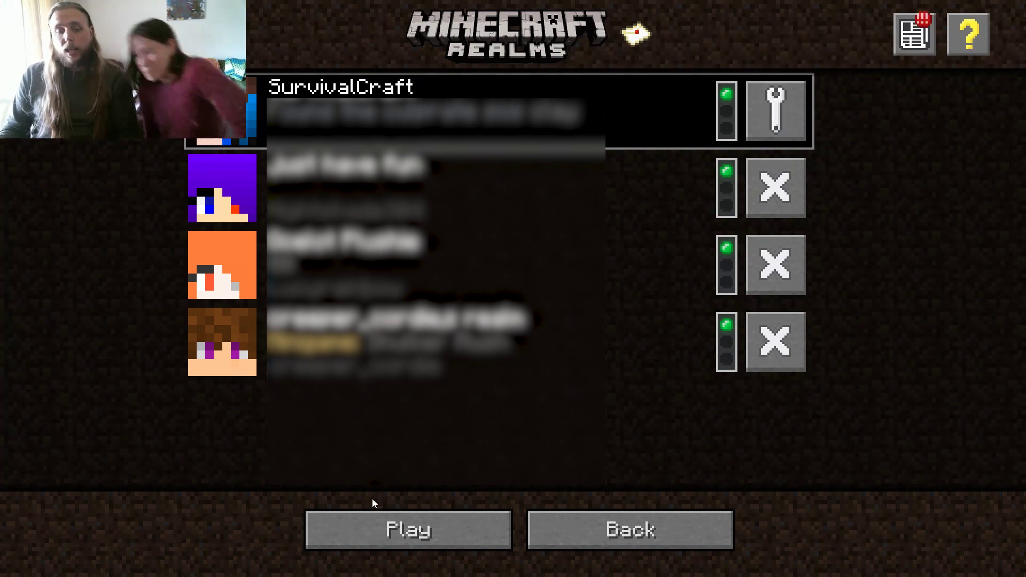
Step: Join the SurvivalCraft realm from the Realms list
left_click(371, 519)
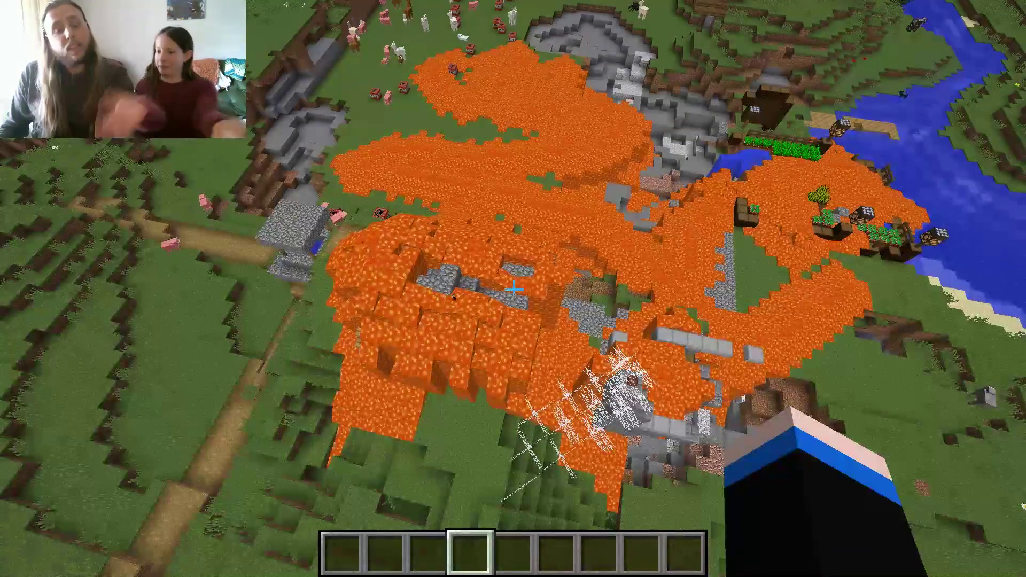
Step: Fly over the lava-covered structure, the lava flows and the grass area with animals
key("w")
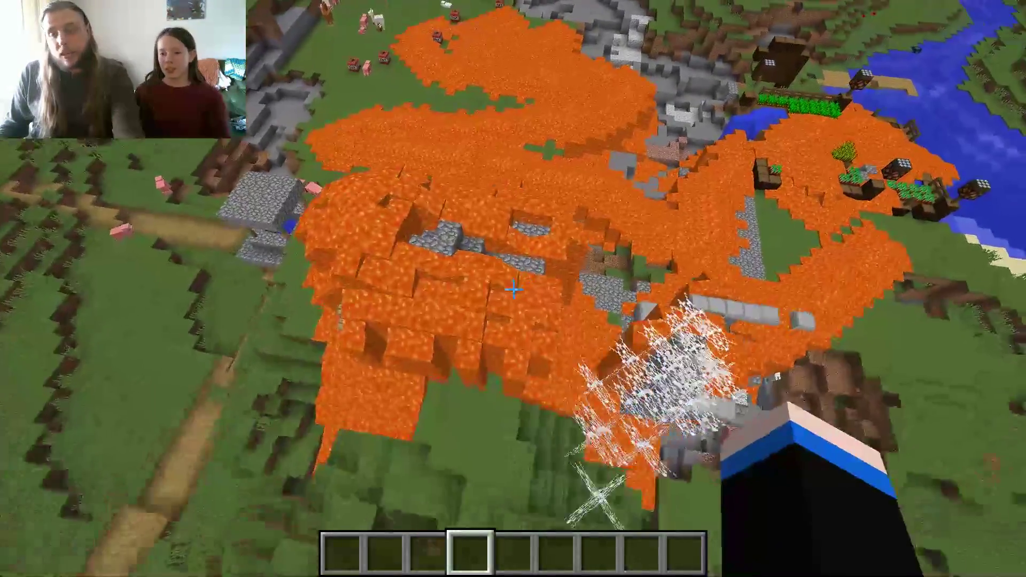
key("w")
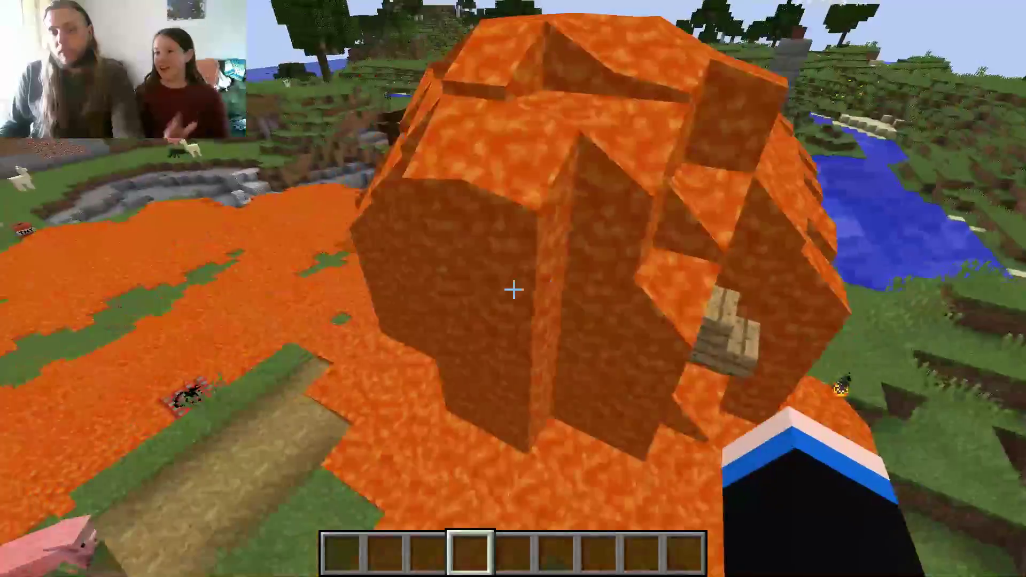
key("w")
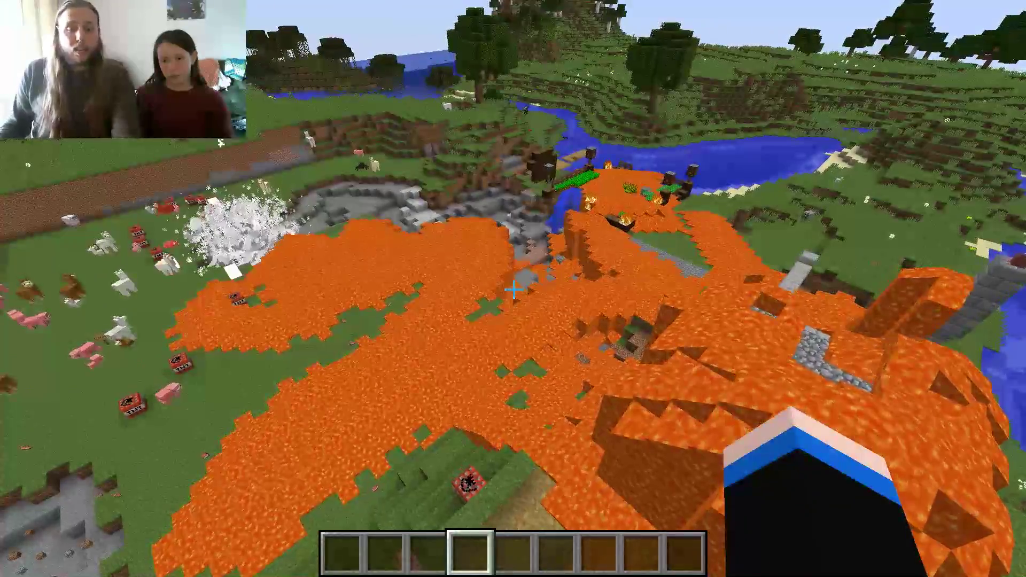
key("w")
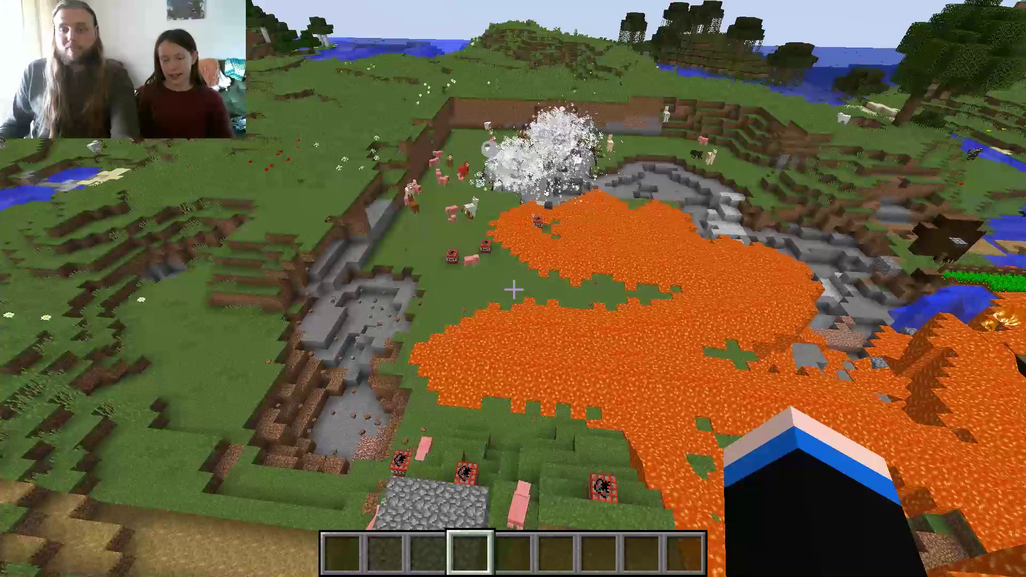
key("w")
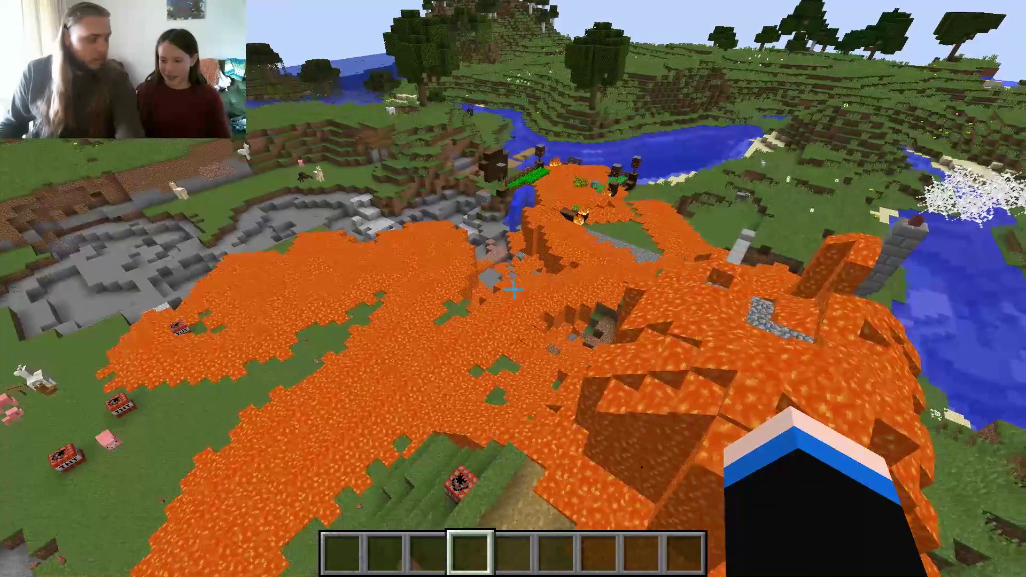
Step: Glance at the creative inventory, look across the lava-covered terrain, and pause the game
key("e")
key("Escape")
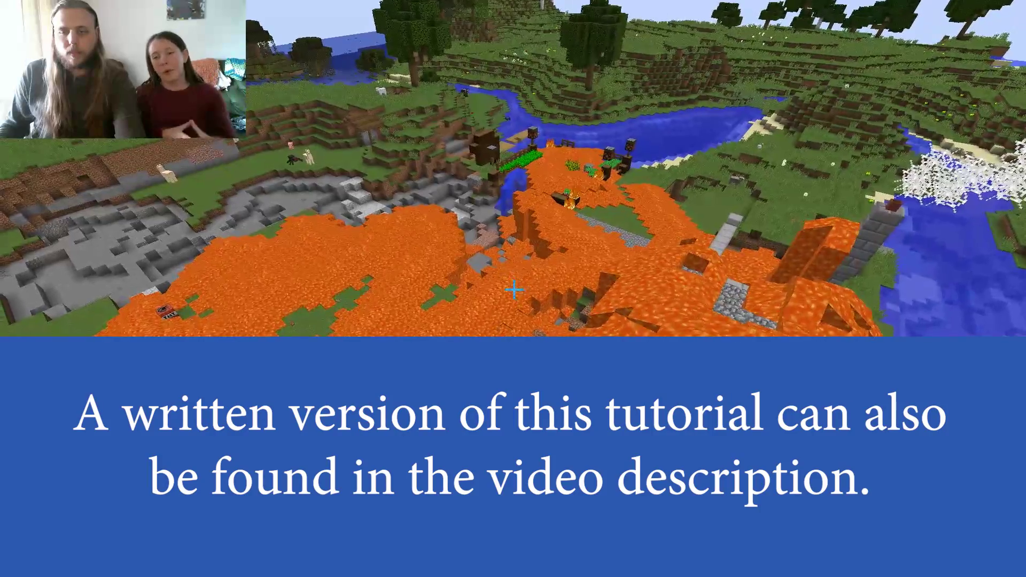
left_click_drag(514, 289, 610, 290)
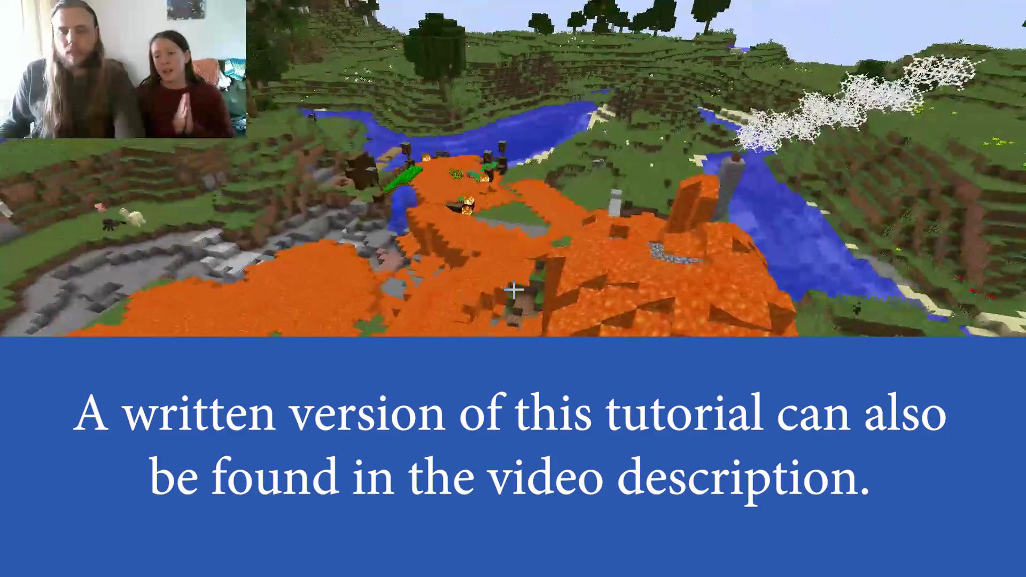
left_click_drag(514, 289, 449, 288)
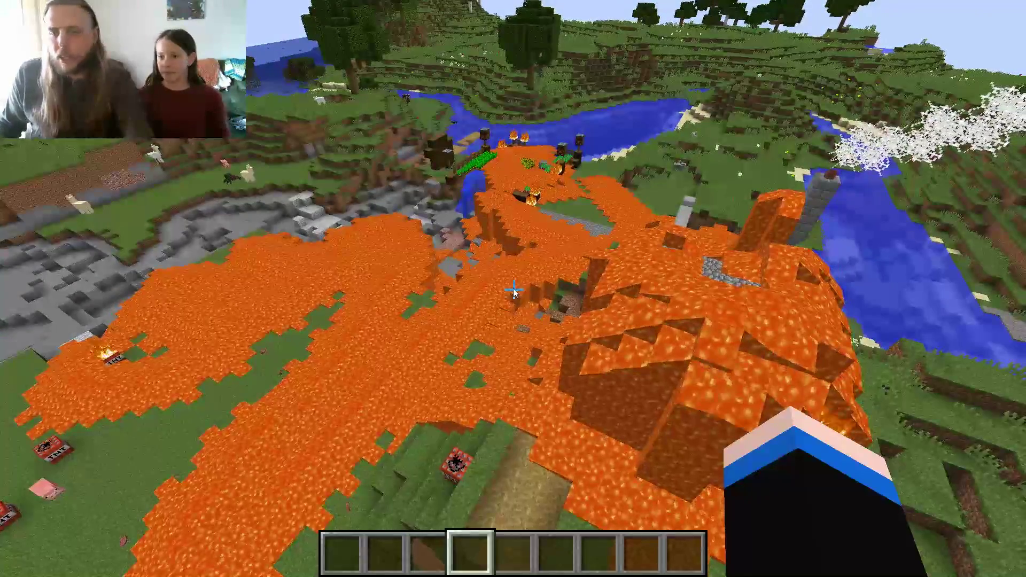
key("Escape")
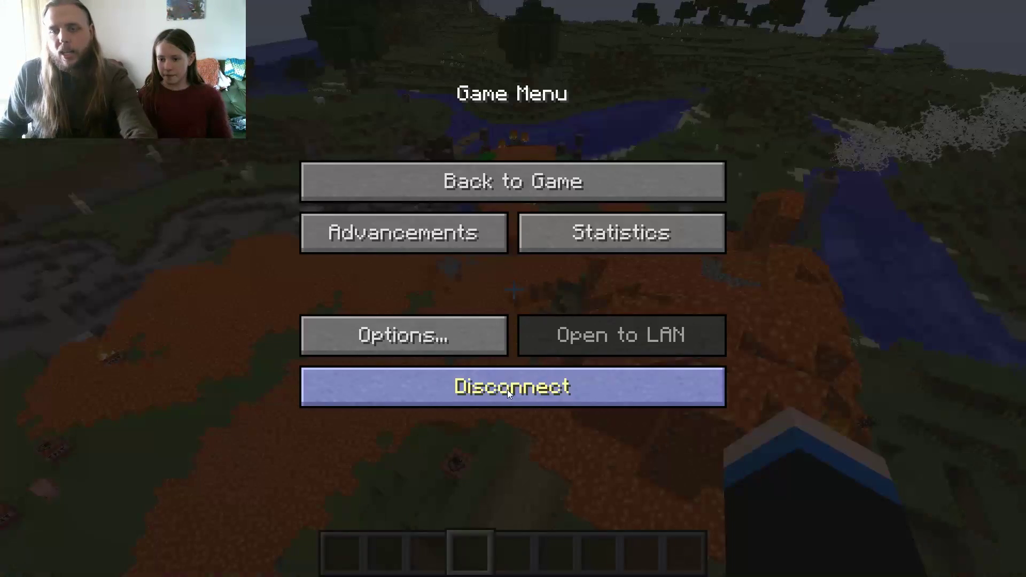
Step: Disconnect, then download and confirm SurvivalCraft's latest world backup from its World backups
left_click(510, 390)
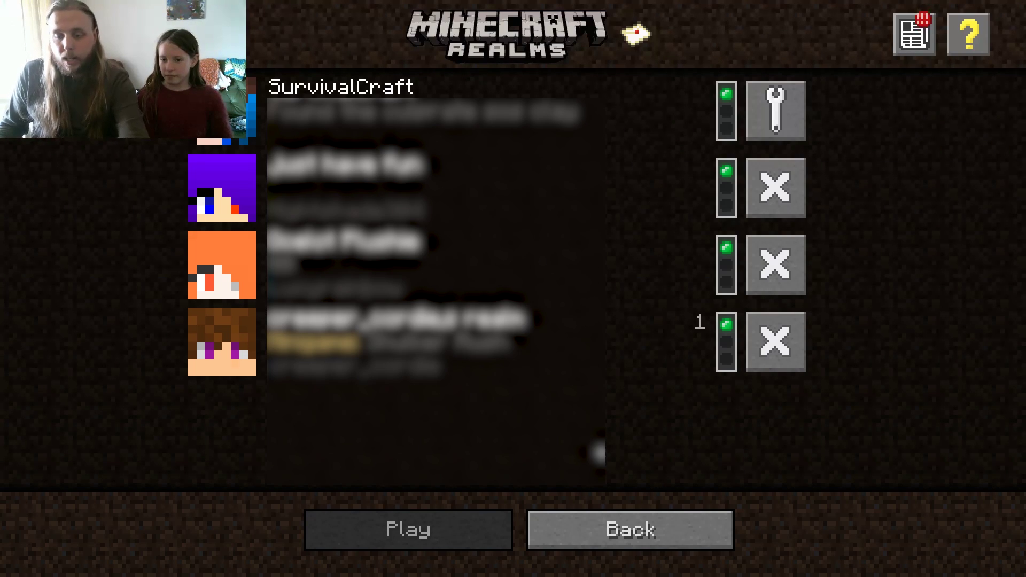
left_click(775, 110)
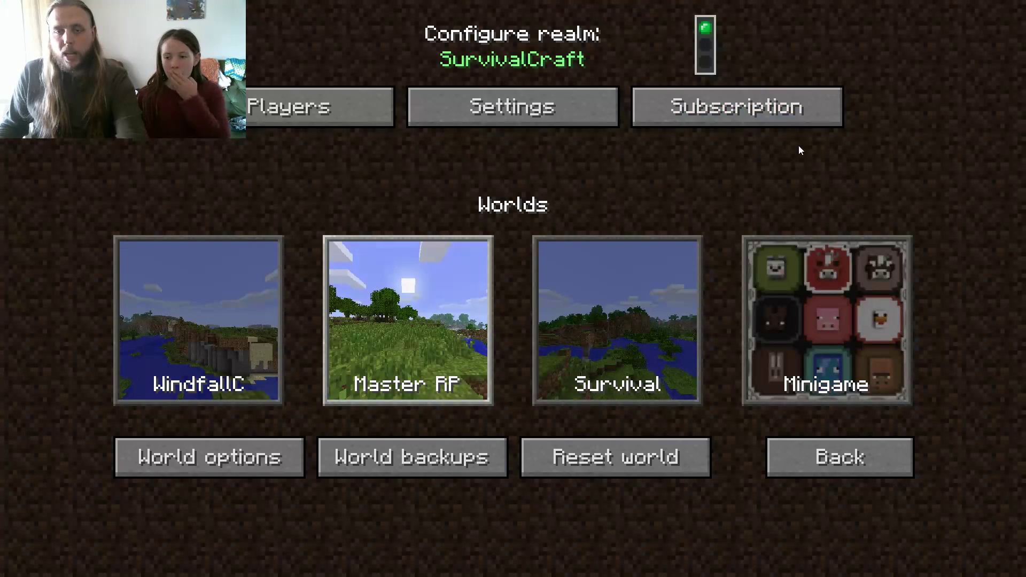
left_click(405, 459)
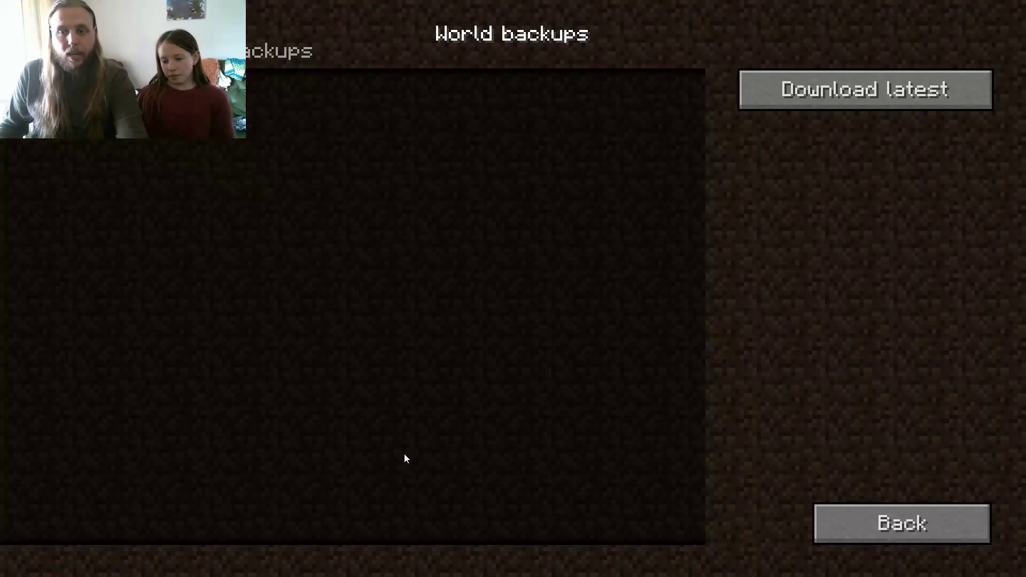
left_click(868, 89)
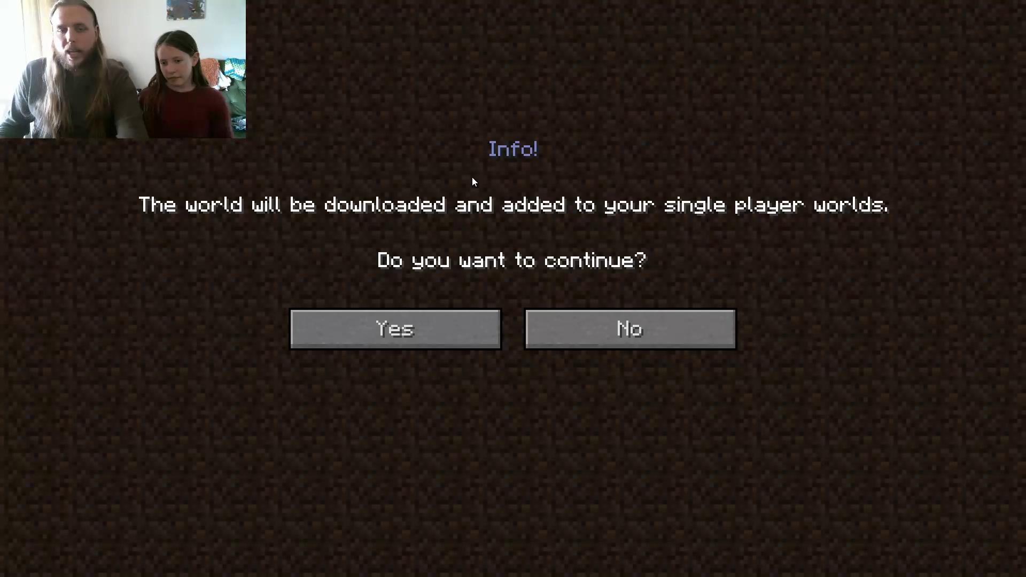
left_click(377, 327)
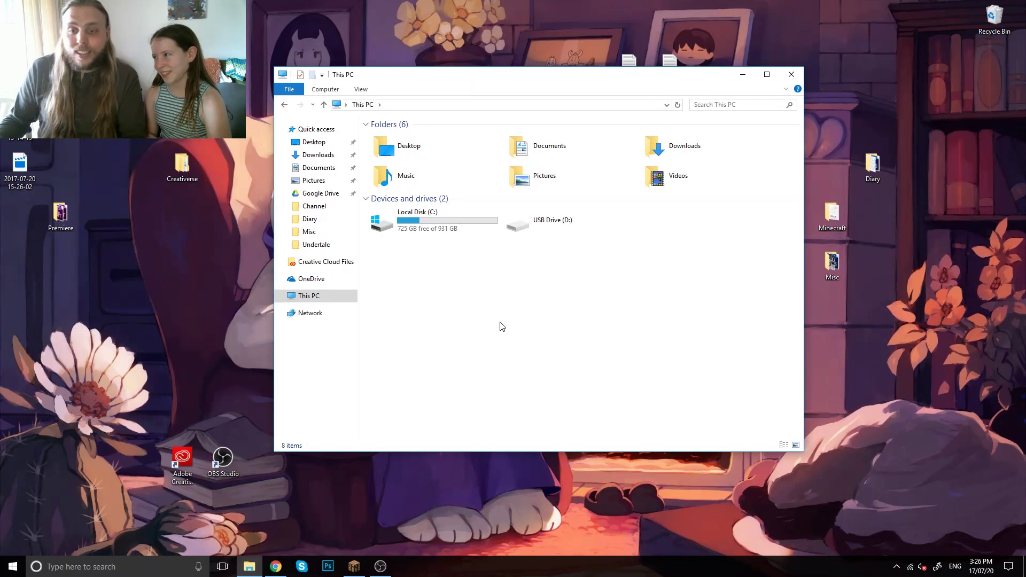
mouse_move(434, 221)
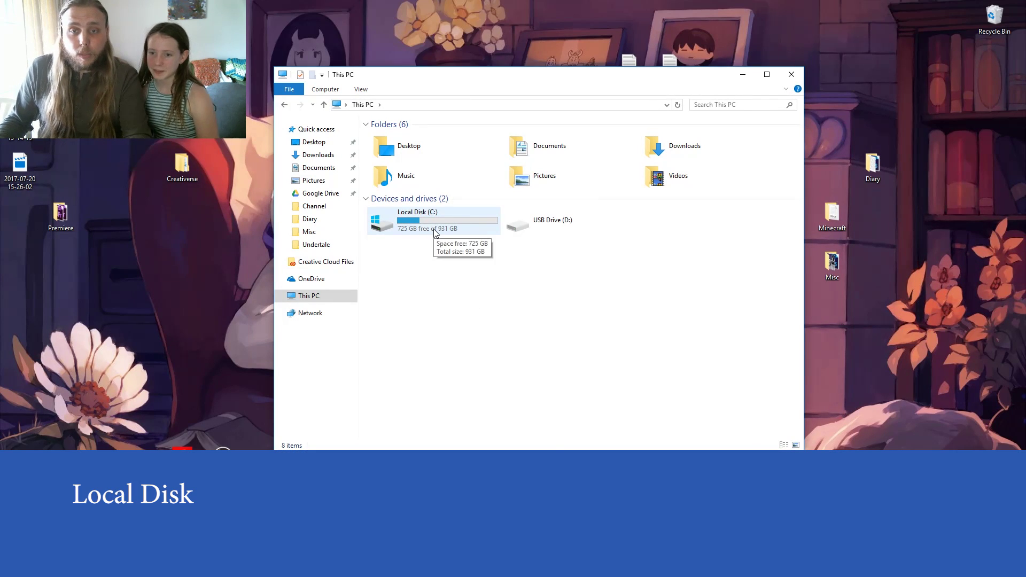
Step: Browse Local Disk (C:) > Users > the user's profile and select AppData
double_click(420, 220)
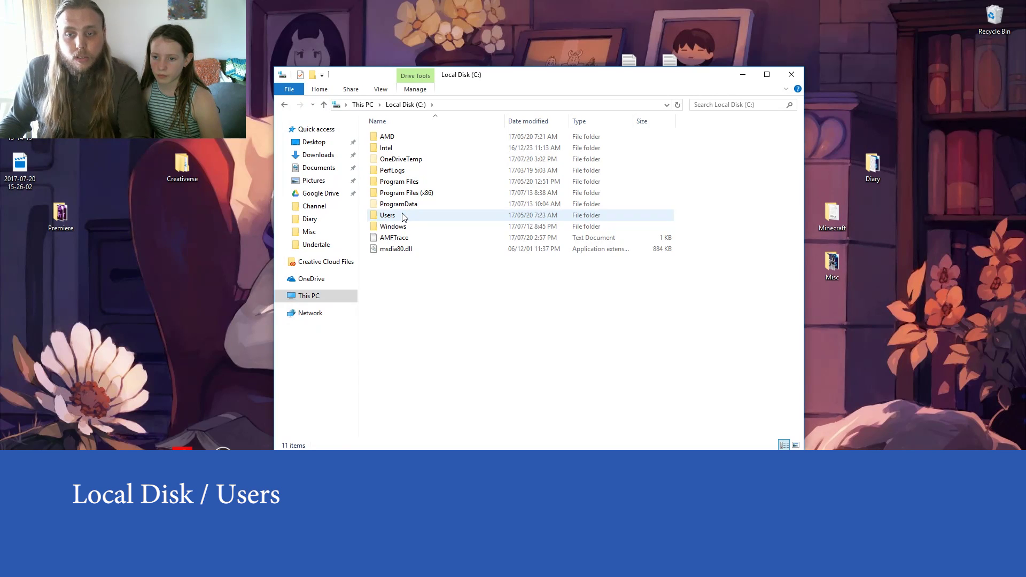
double_click(403, 216)
left_click(403, 162)
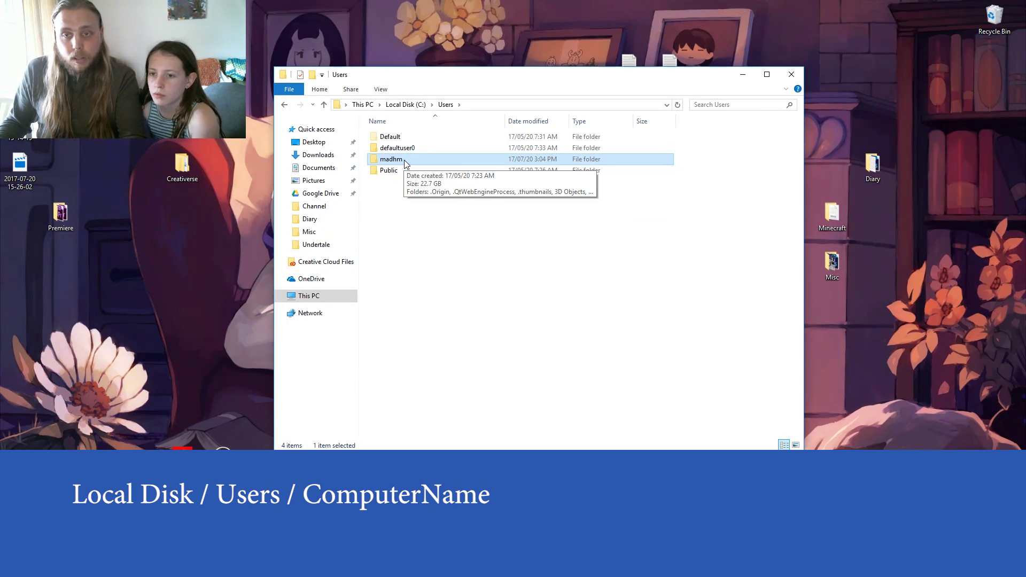
double_click(406, 163)
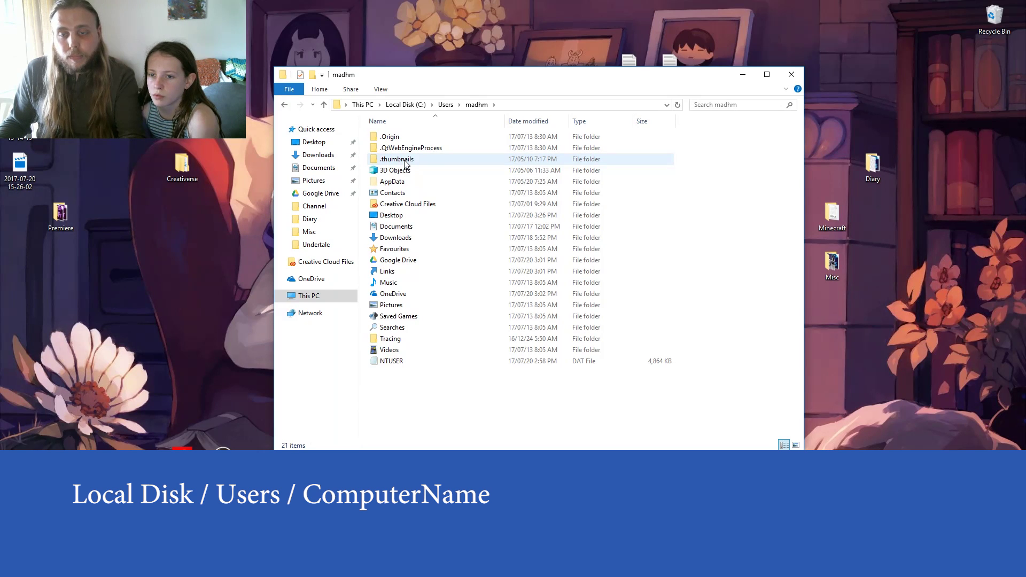
left_click(408, 185)
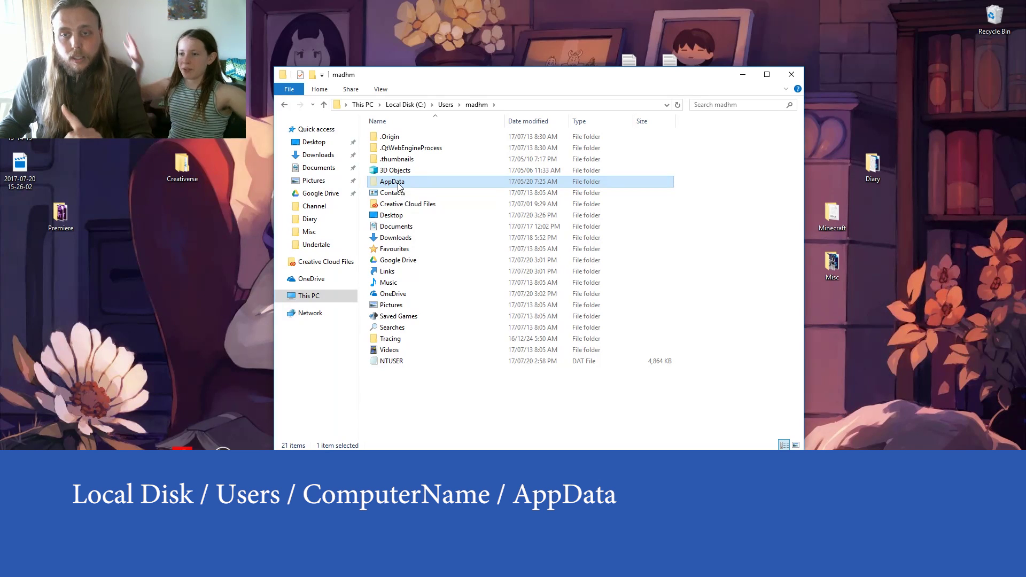
Step: Navigate from AppData through Roaming and .minecraft into the saves folder
double_click(392, 181)
left_click(393, 160)
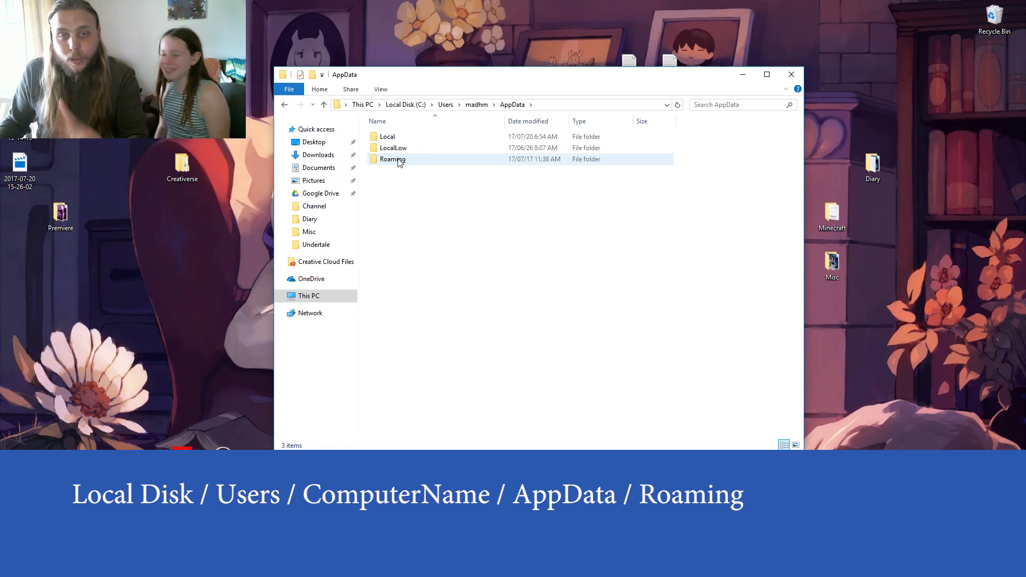
double_click(393, 160)
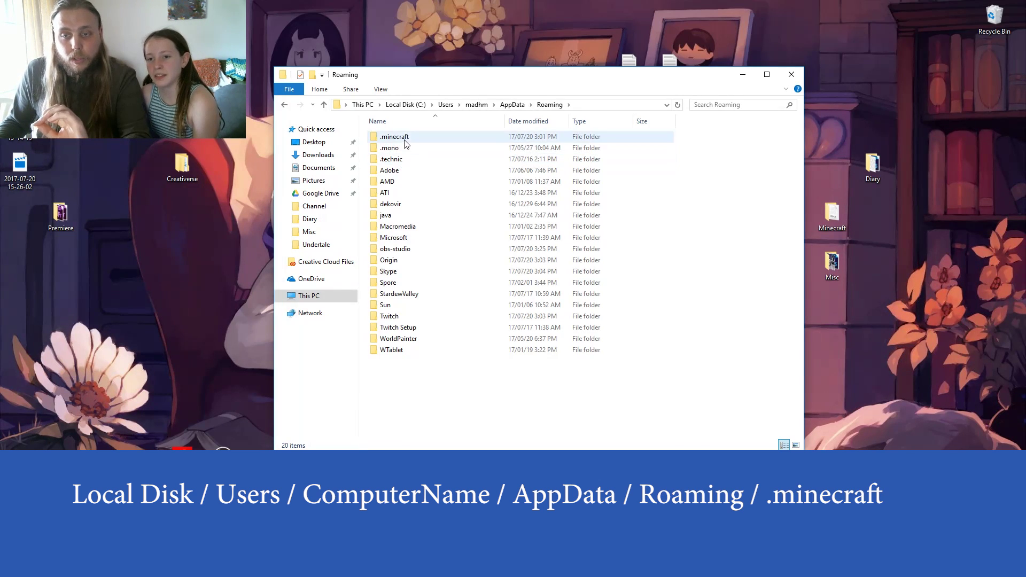
double_click(395, 136)
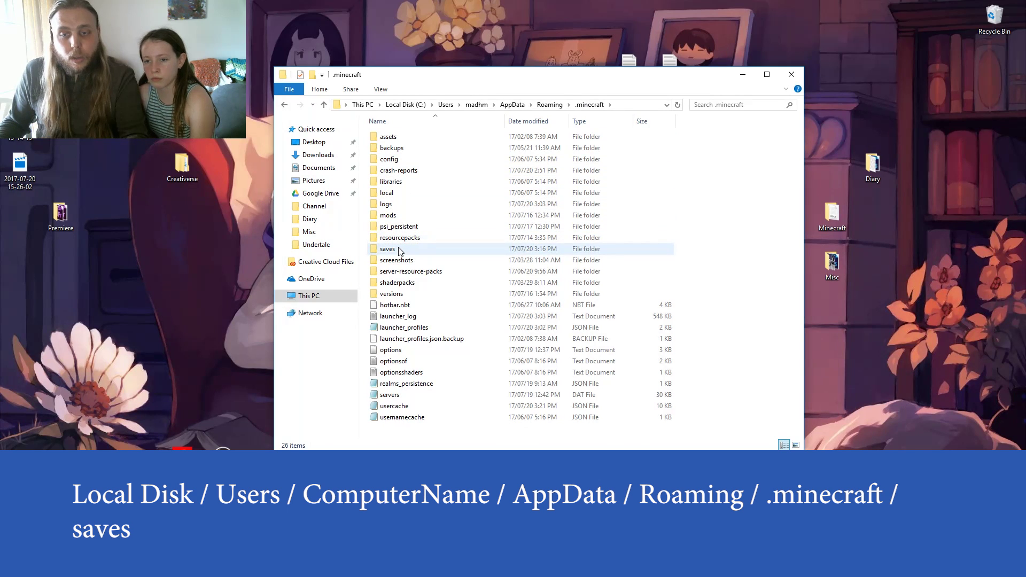
double_click(388, 249)
scroll(405, 239, "down", 5)
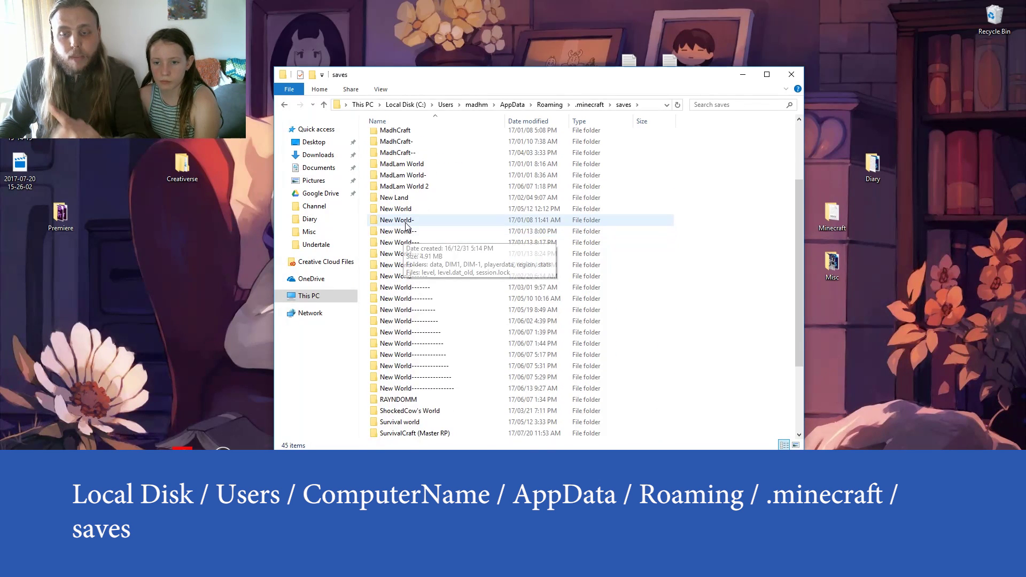
scroll(413, 281, "down", 3)
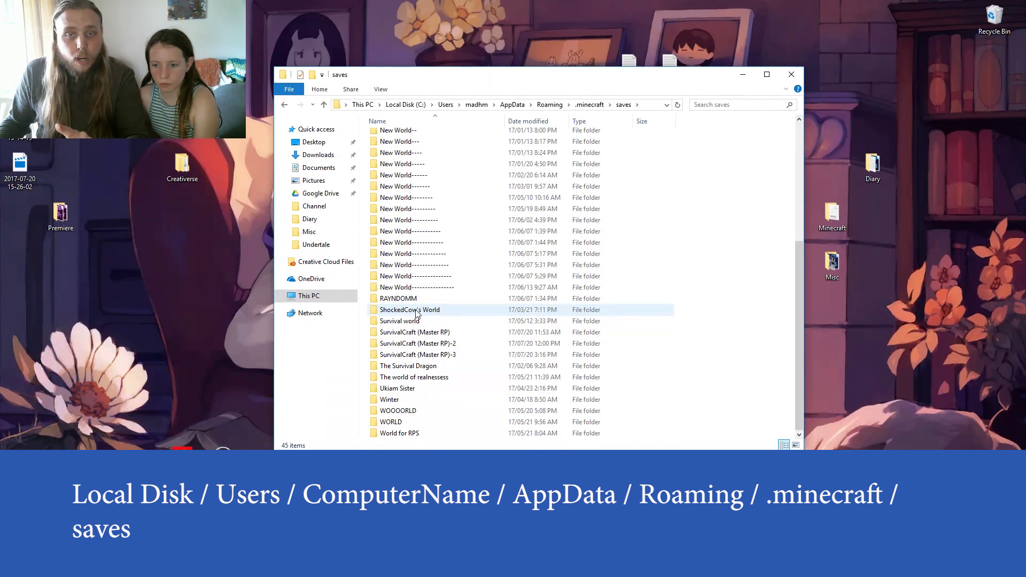
Step: Open the SurvivalCraft (Master RP)-2 stats folder and select among the player JSON files
double_click(419, 343)
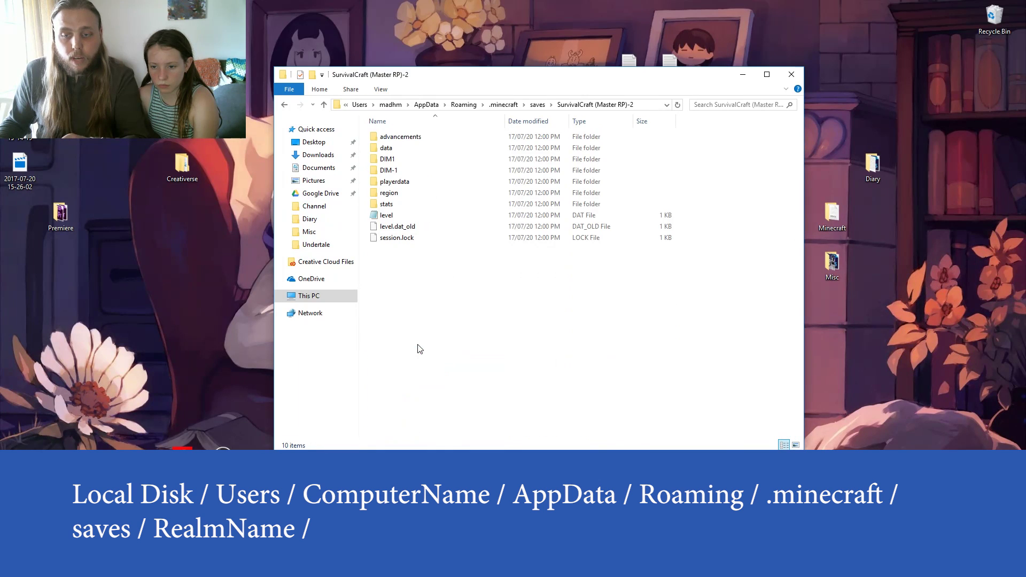
double_click(398, 205)
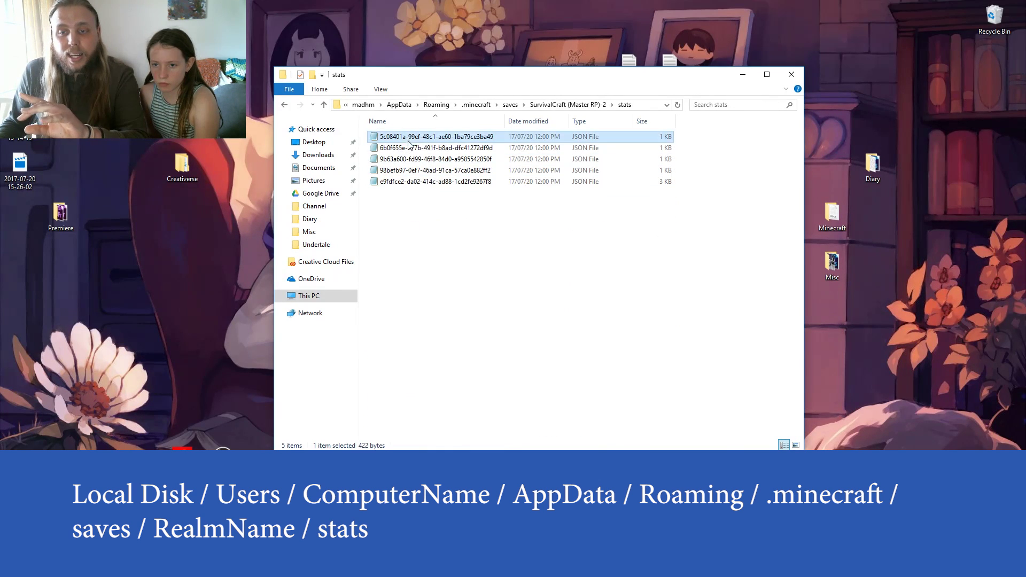
left_click(433, 170)
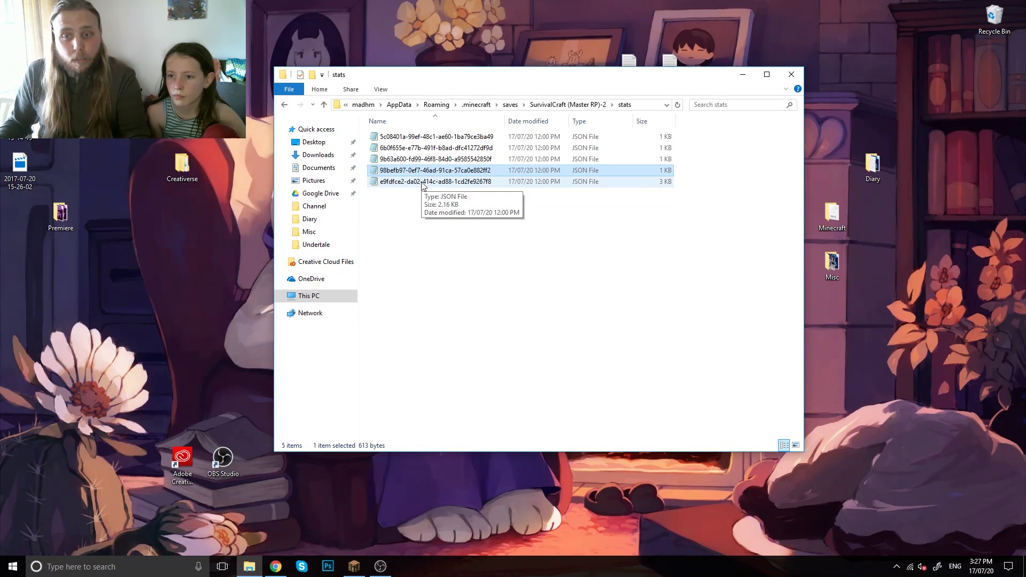
left_click(436, 147)
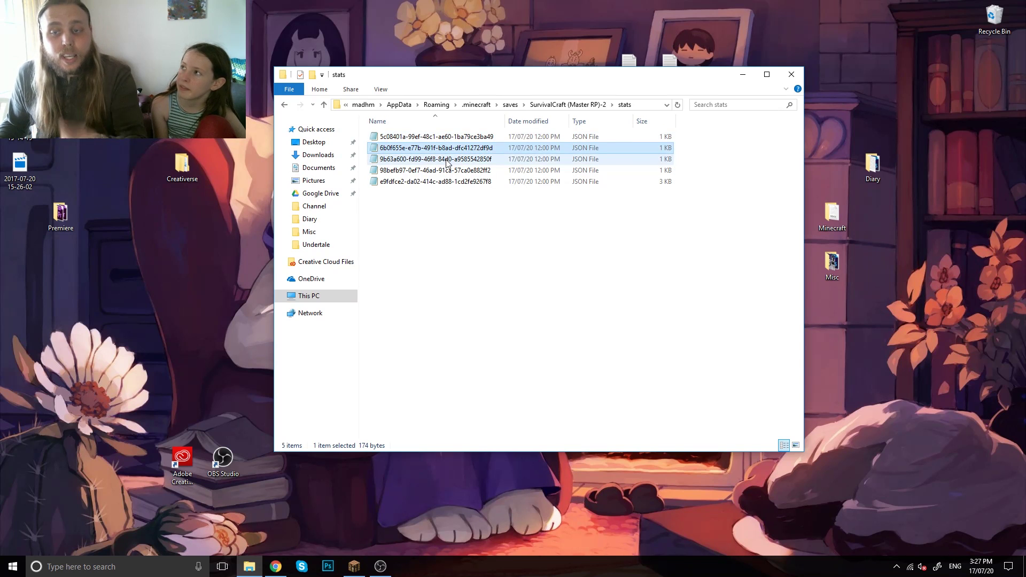
left_click(450, 181)
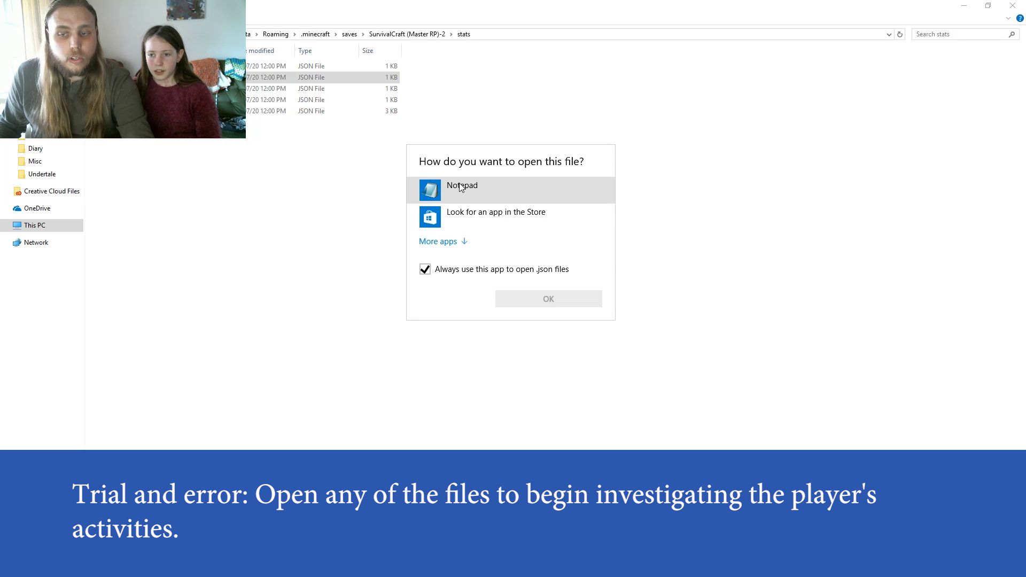
Step: Open the first stats file in Notepad, reposition the window, and mark the flyOneCm value
left_click(462, 186)
left_click(548, 298)
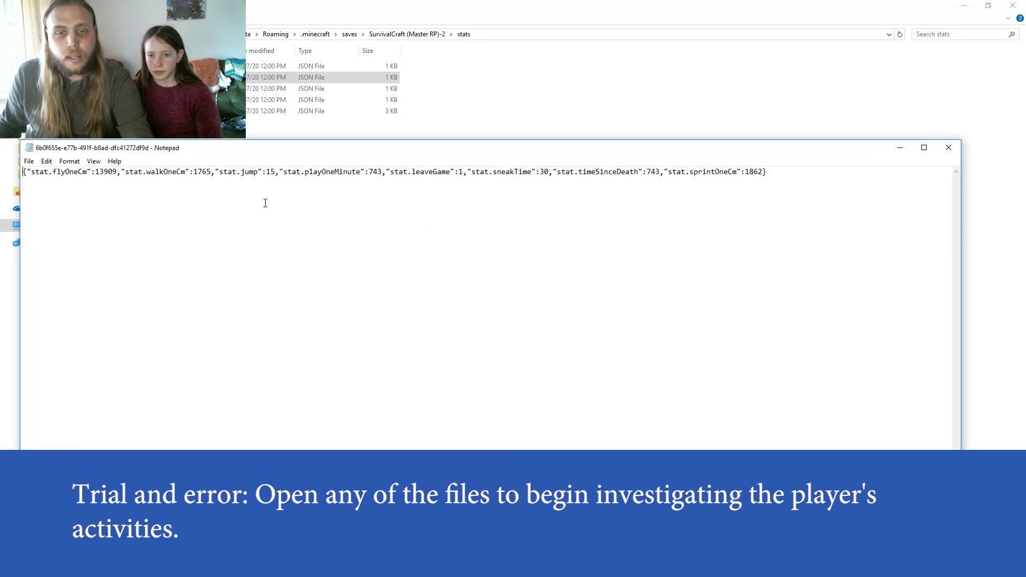
left_click_drag(260, 154, 273, 112)
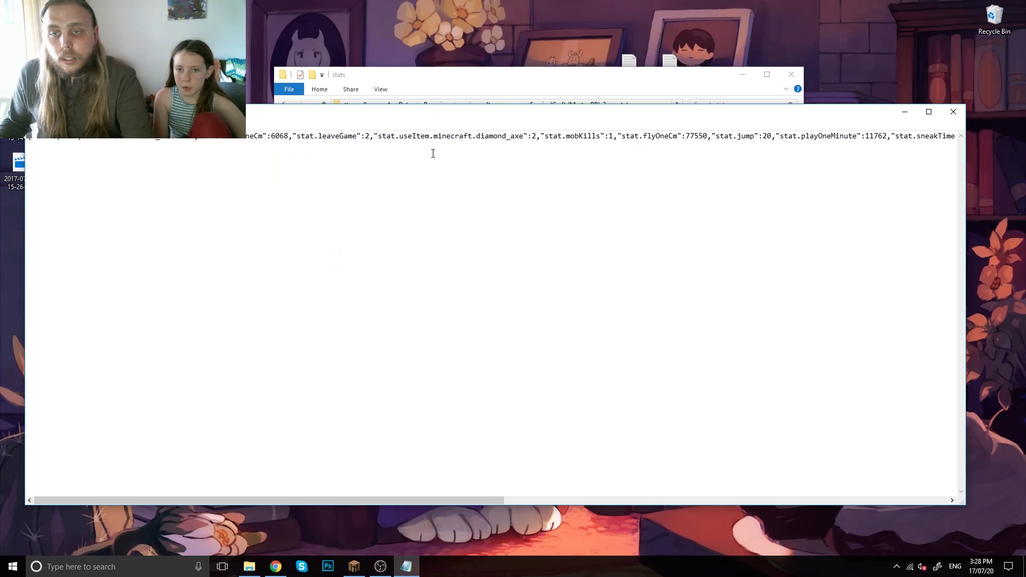
left_click_drag(445, 121, 448, 105)
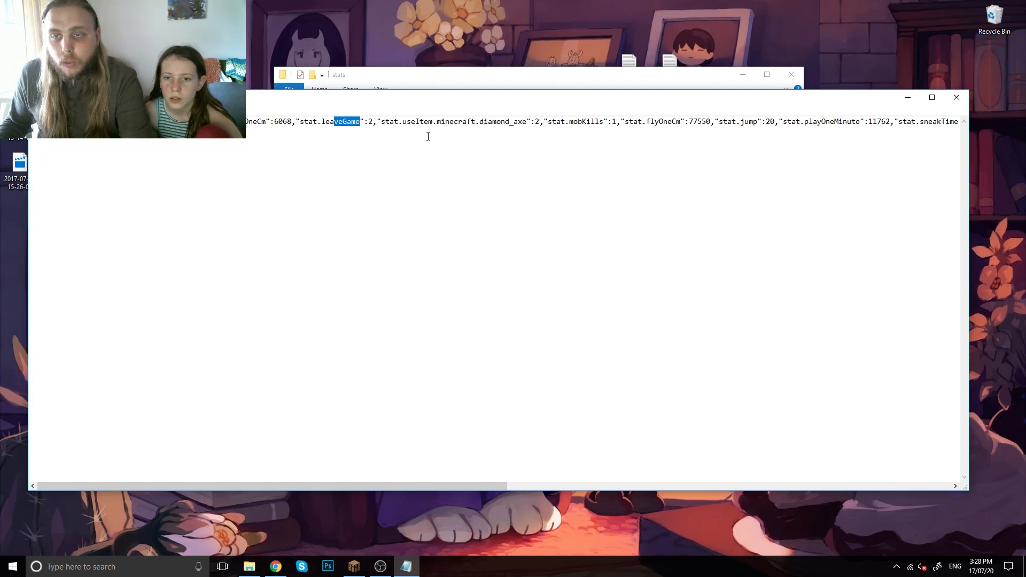
left_click(700, 122)
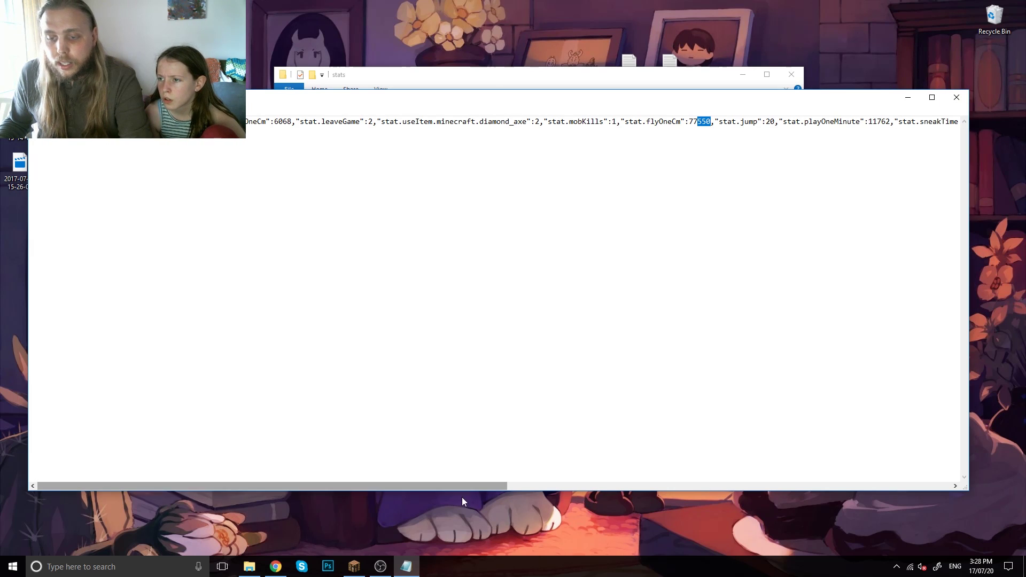
mouse_move(465, 487)
left_mouse_down()
mouse_move(898, 492)
mouse_move(320, 486)
left_mouse_up()
Step: Close that file and open the third player's stats file in Notepad
left_click(956, 97)
left_click(430, 160)
double_click(431, 160)
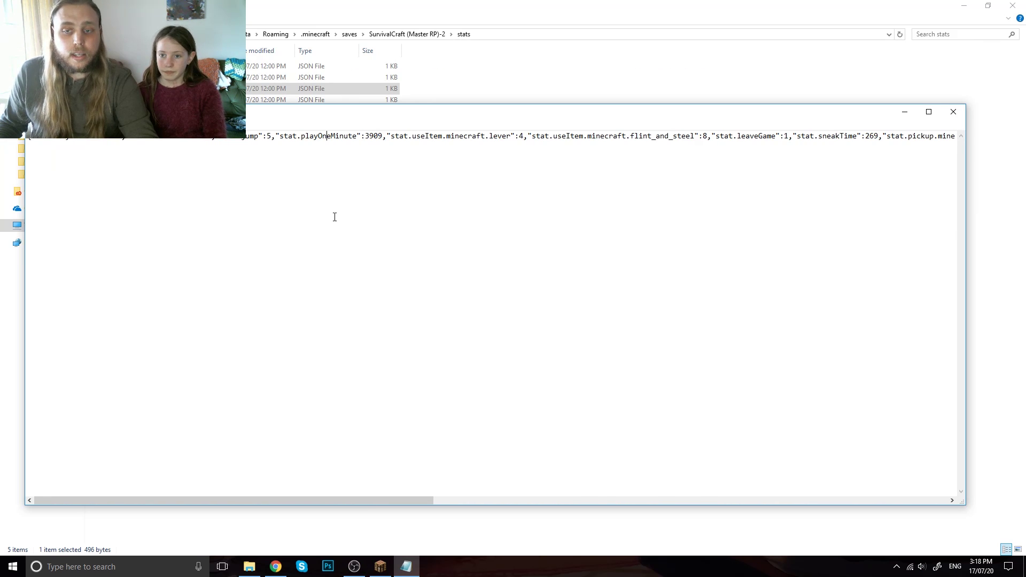
Step: Search the stats for 'tnt' and 'lava', finding tnt used 105 times and lava bucket 146
key("ctrl+f")
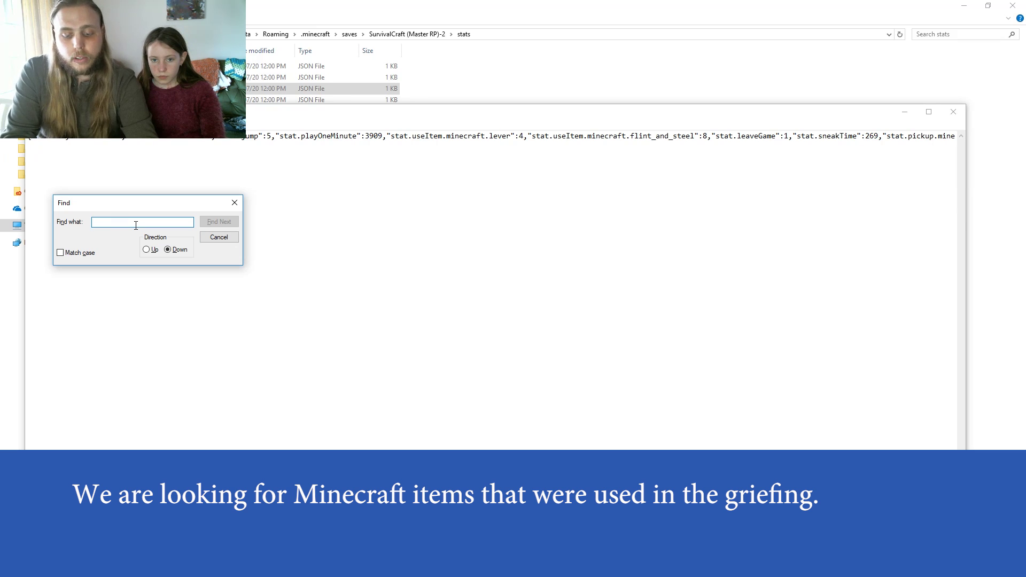
type("nt")
key("Return")
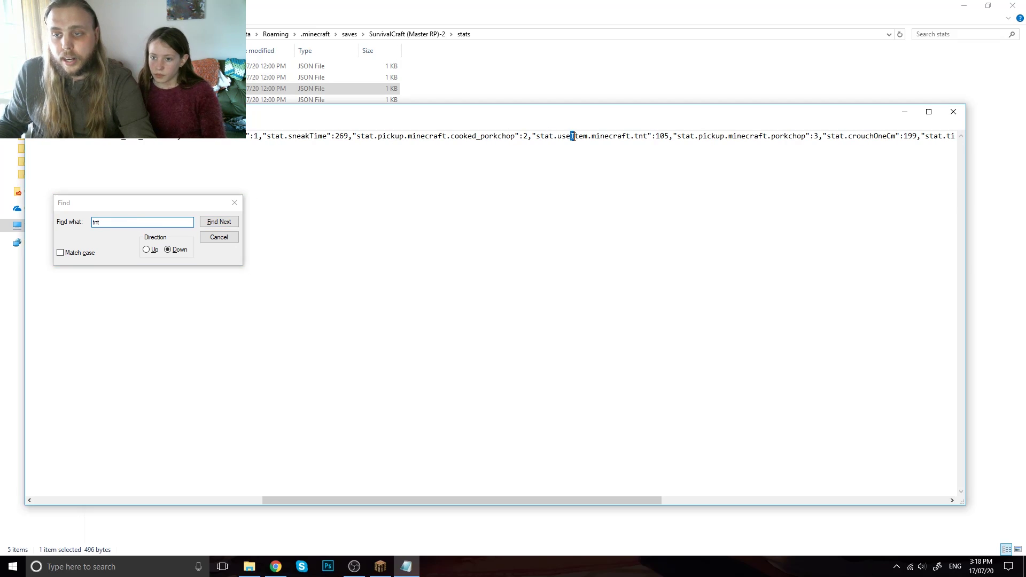
left_click_drag(571, 136, 658, 135)
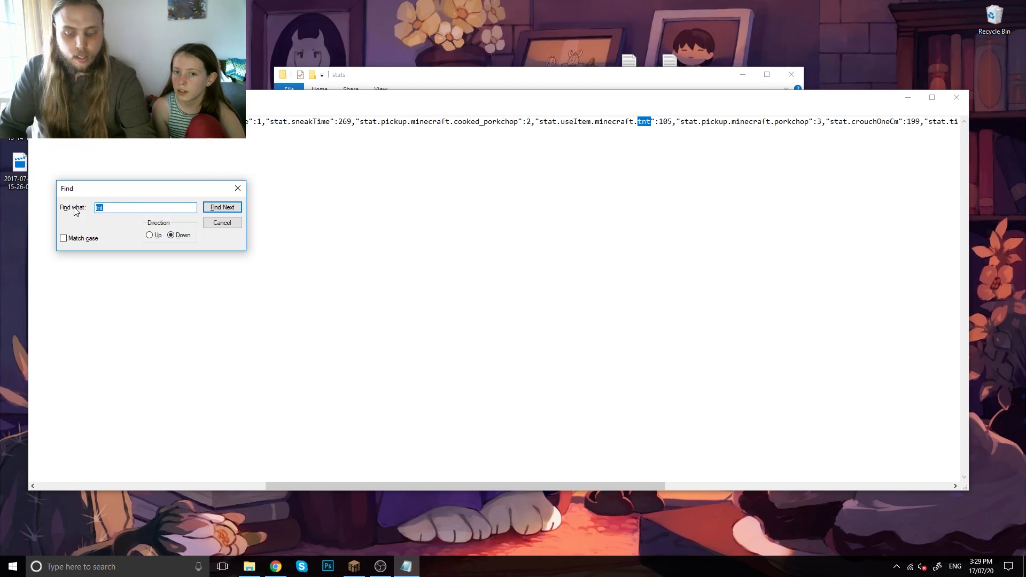
key("Return")
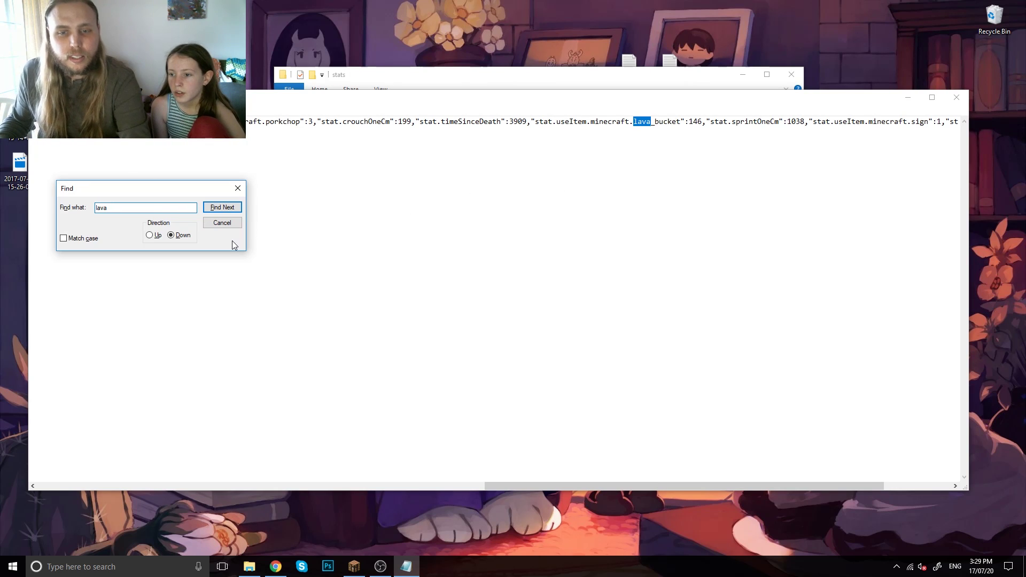
left_click(222, 223)
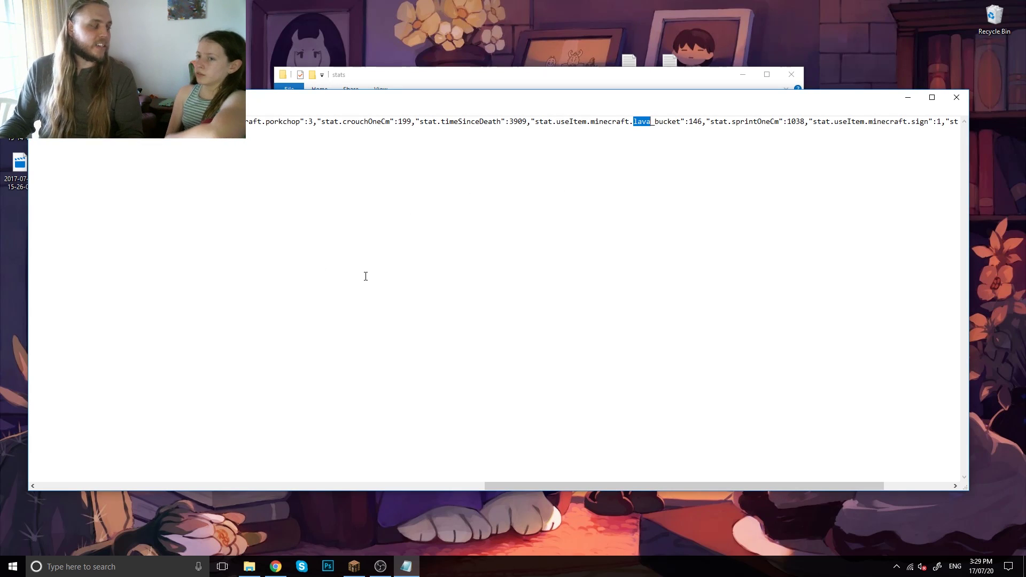
Step: Close Notepad and copy the third stats file's name without renaming it, then switch to Chrome
left_click(958, 98)
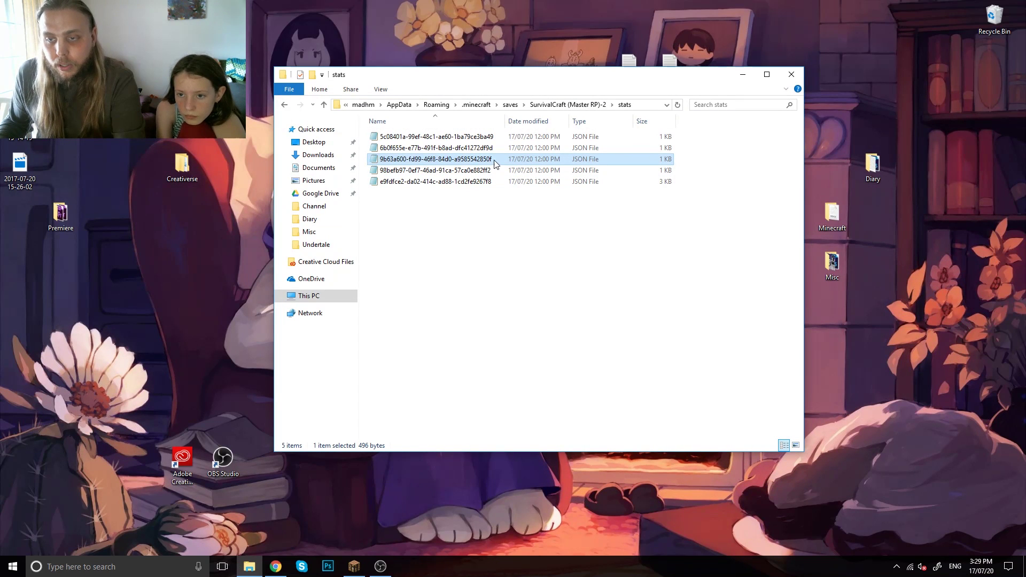
left_click(437, 159)
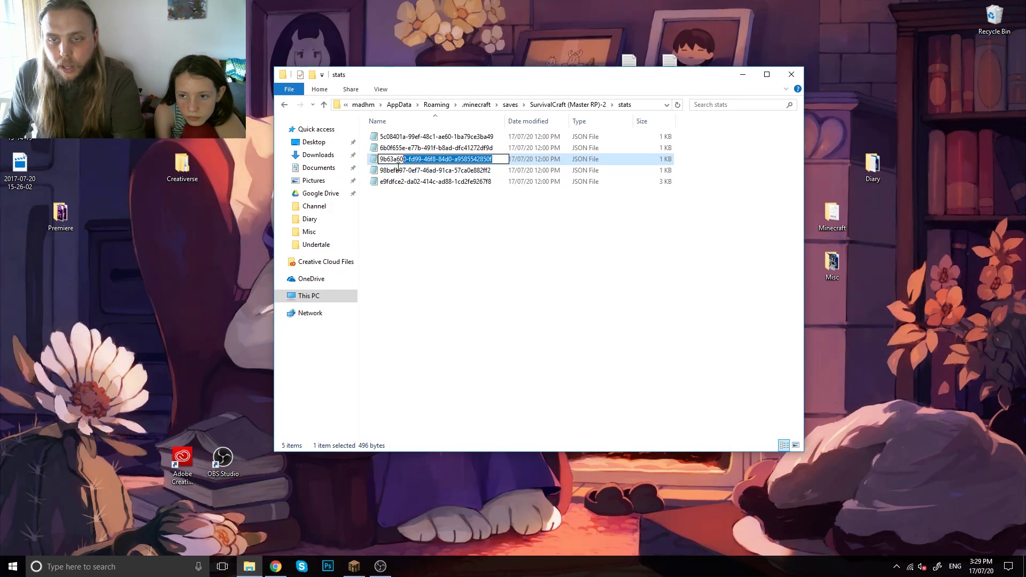
left_click_drag(492, 159, 380, 159)
key("Escape")
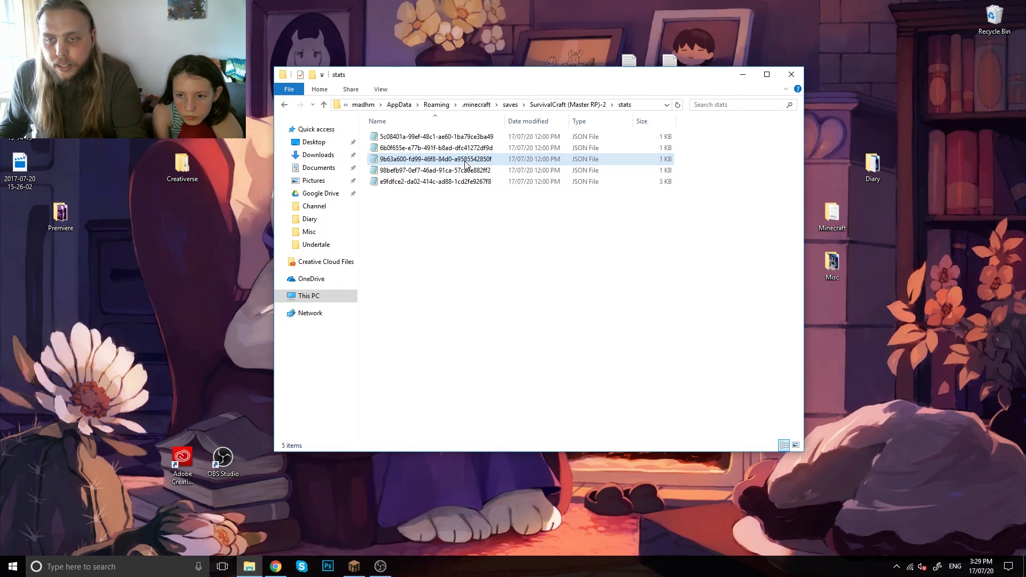
key("alt+Tab")
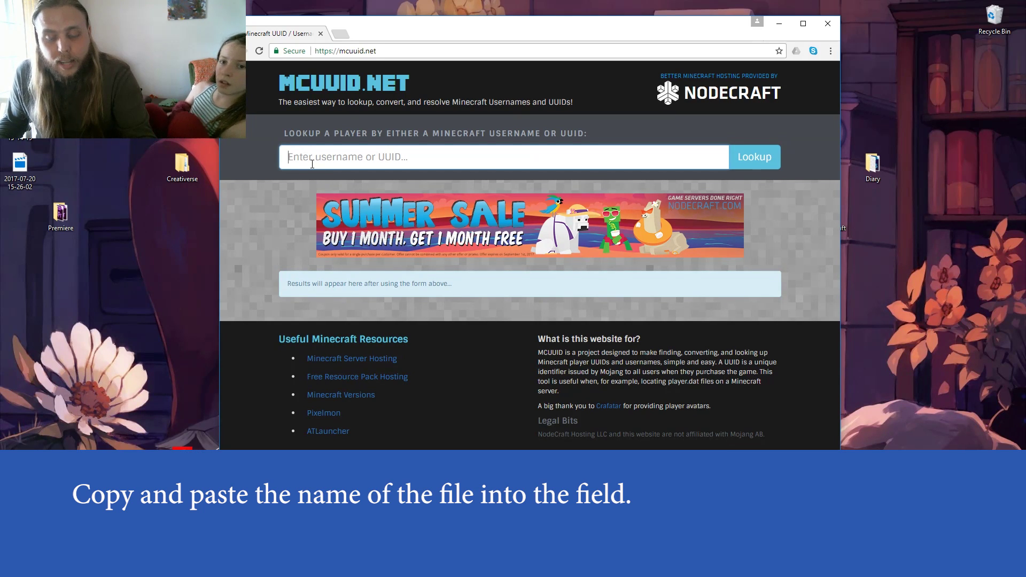
key("ctrl+v")
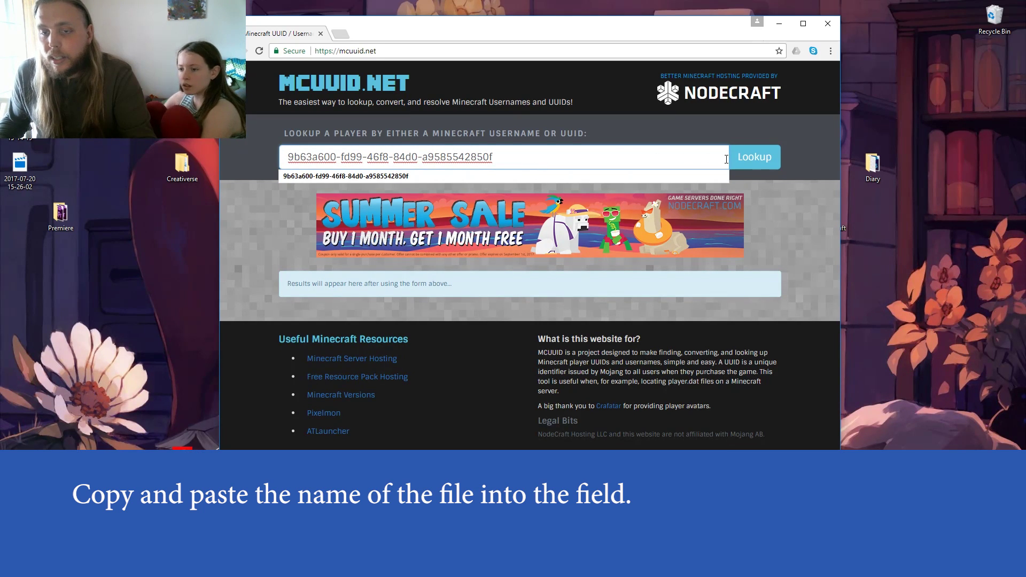
left_click(753, 158)
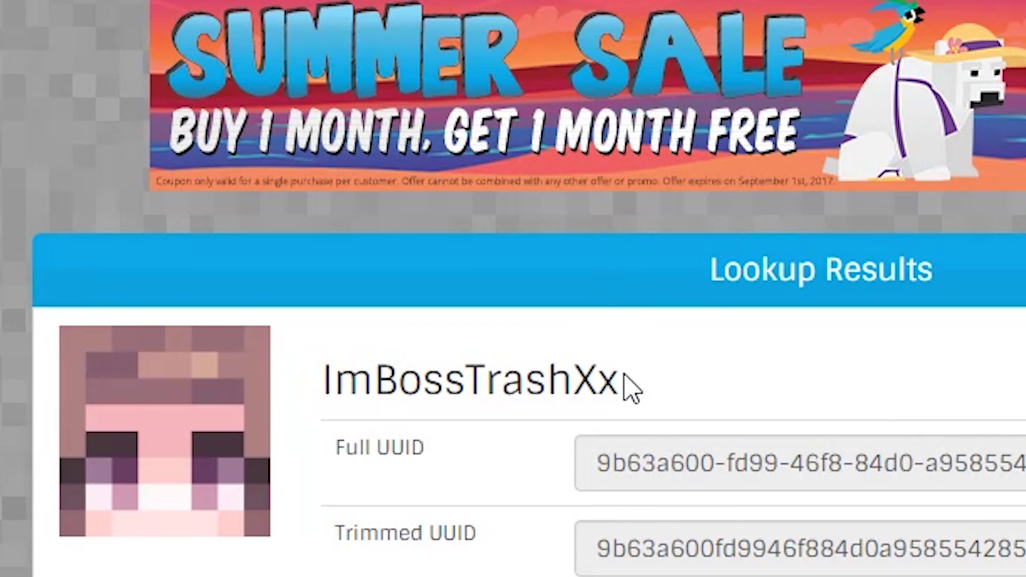
left_click_drag(401, 354, 266, 353)
left_click_drag(420, 377, 325, 379)
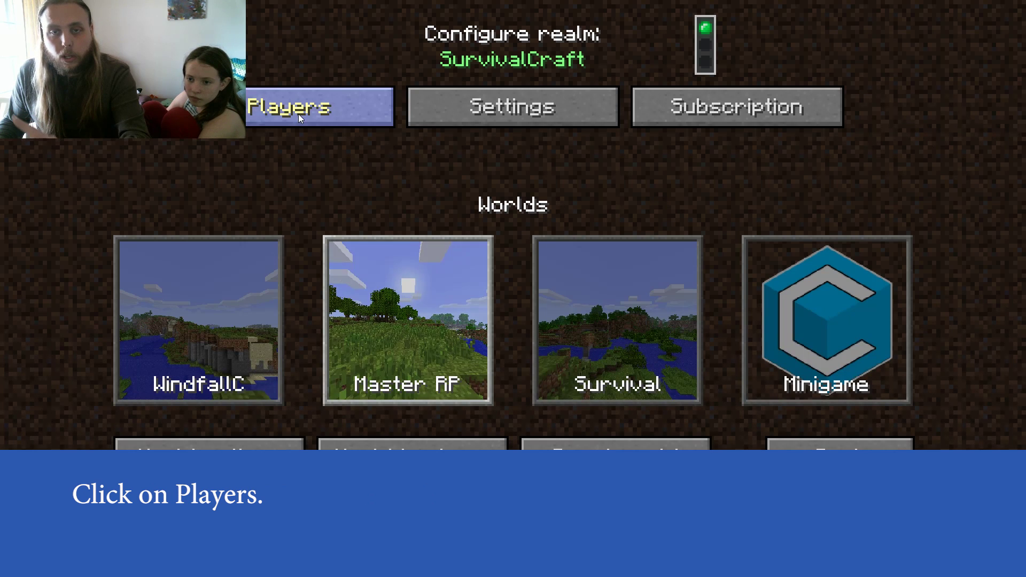
left_click(298, 105)
left_click(709, 193)
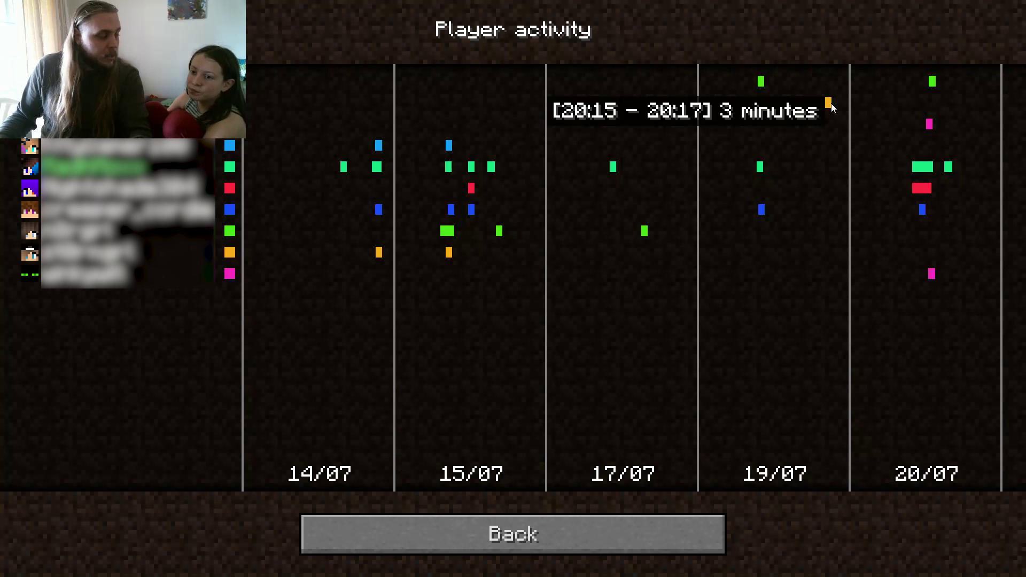
key("Escape")
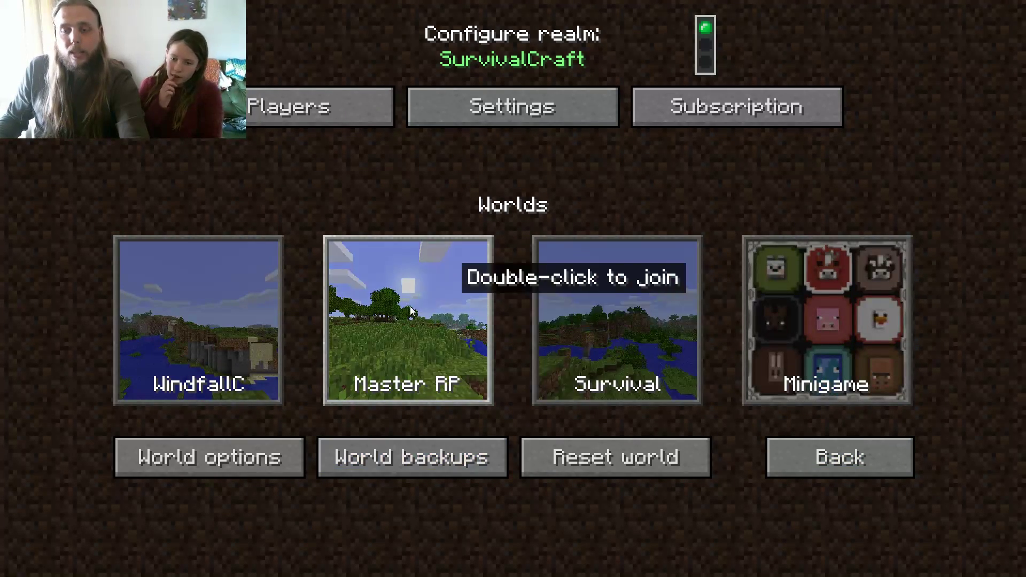
Step: Restore the SurvivalCraft realm to 'Backup (1 day ago)' from 7/19/17 10:16 AM and confirm
left_click(395, 450)
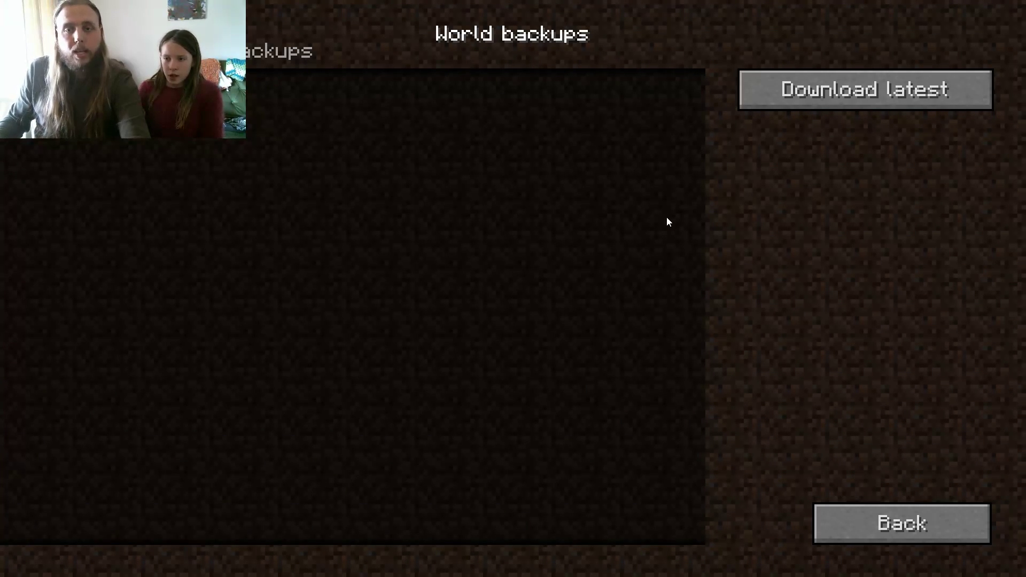
left_click_drag(705, 123, 660, 432)
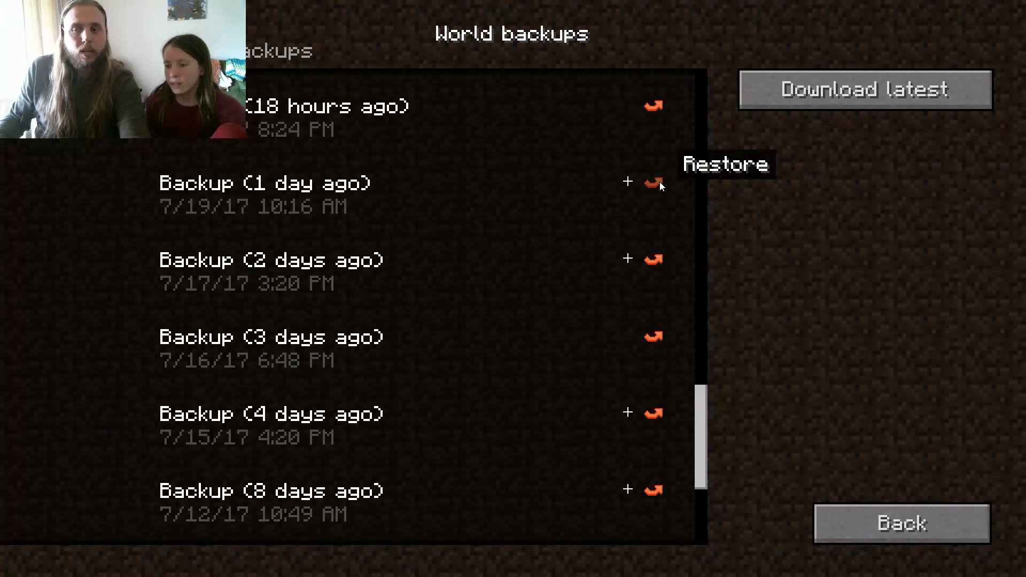
left_click(661, 182)
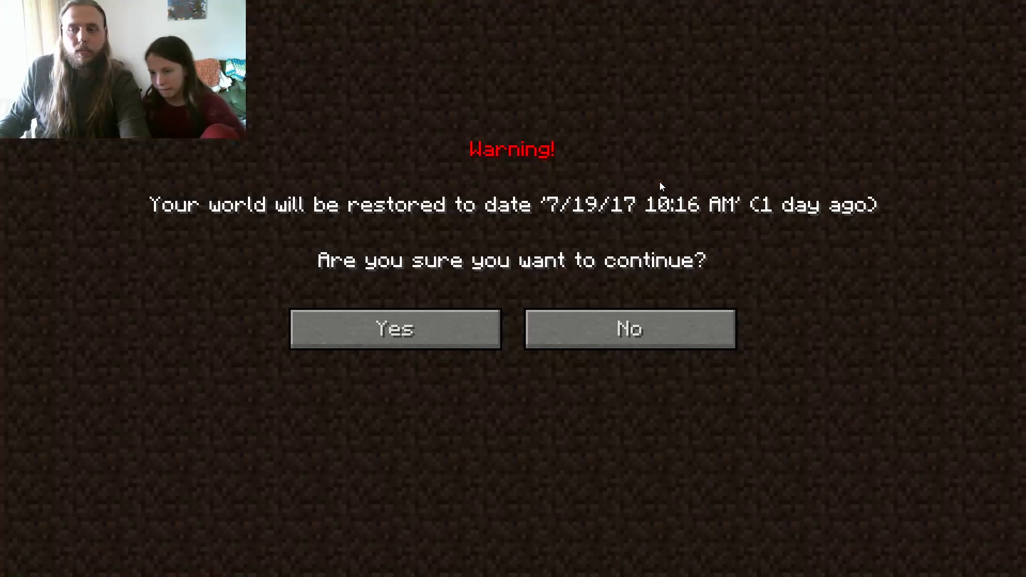
left_click(394, 333)
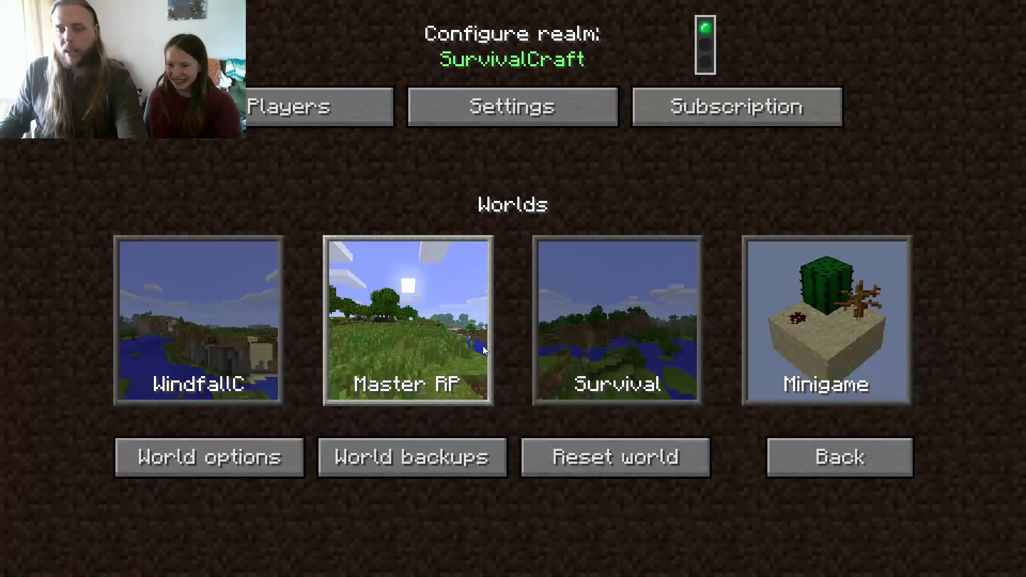
Step: Double-click the Master RP world tile to connect to the restored SurvivalCraft realm
double_click(401, 313)
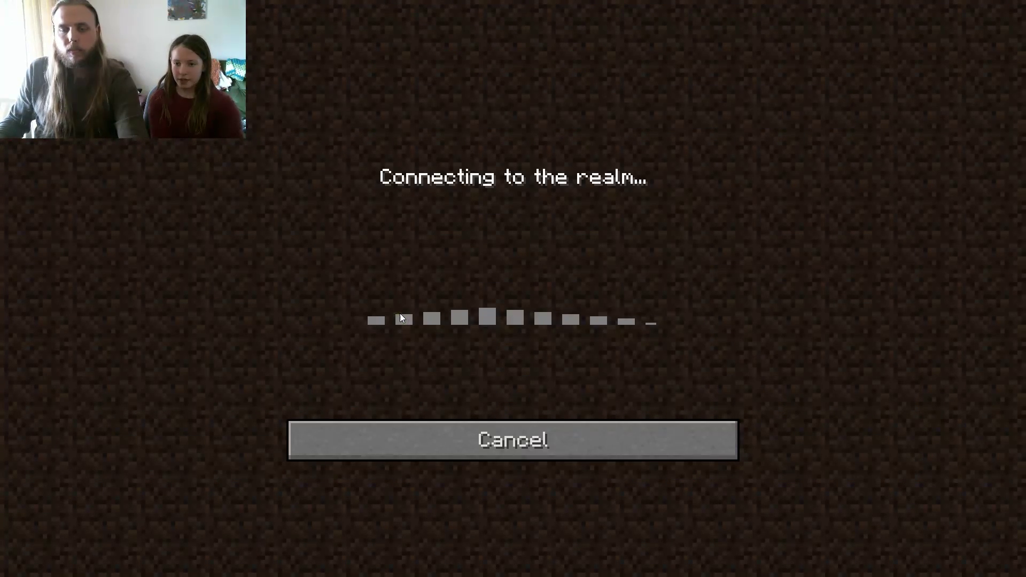